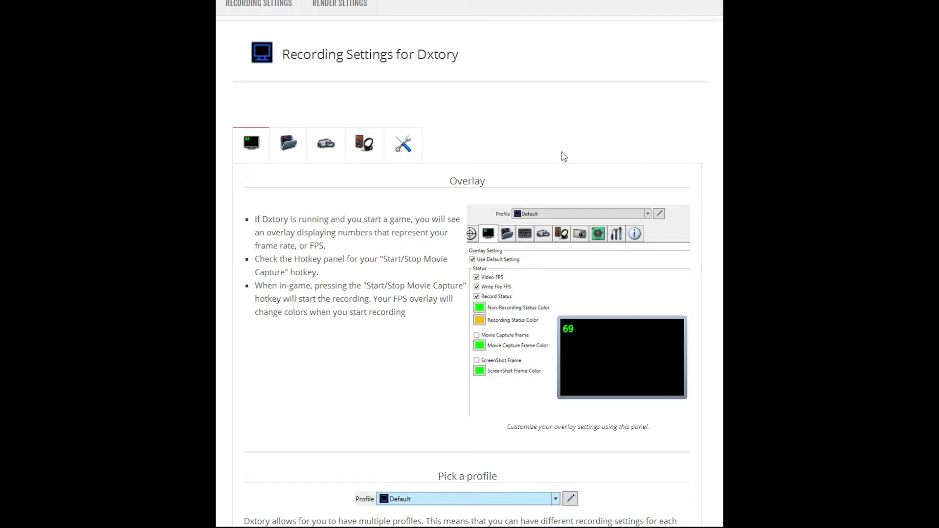
Flip through the guide's Storage, Video and Overlay sections and scroll through the overlay content
click(291, 152)
click(341, 152)
click(289, 146)
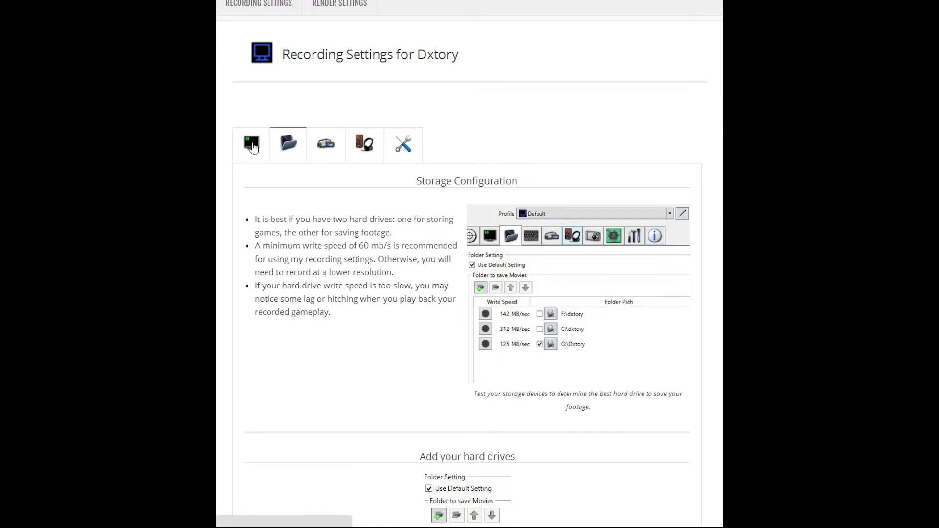
click(252, 147)
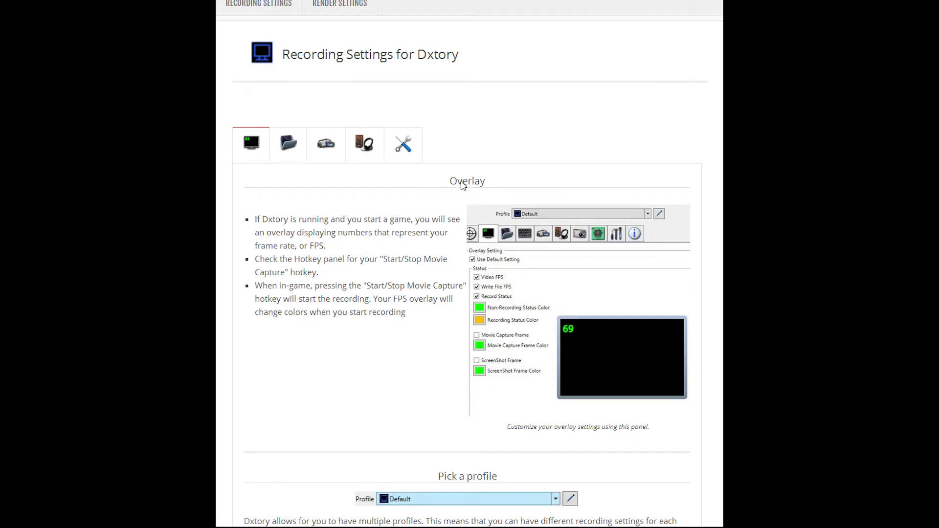
scroll(384, 159, down, 2)
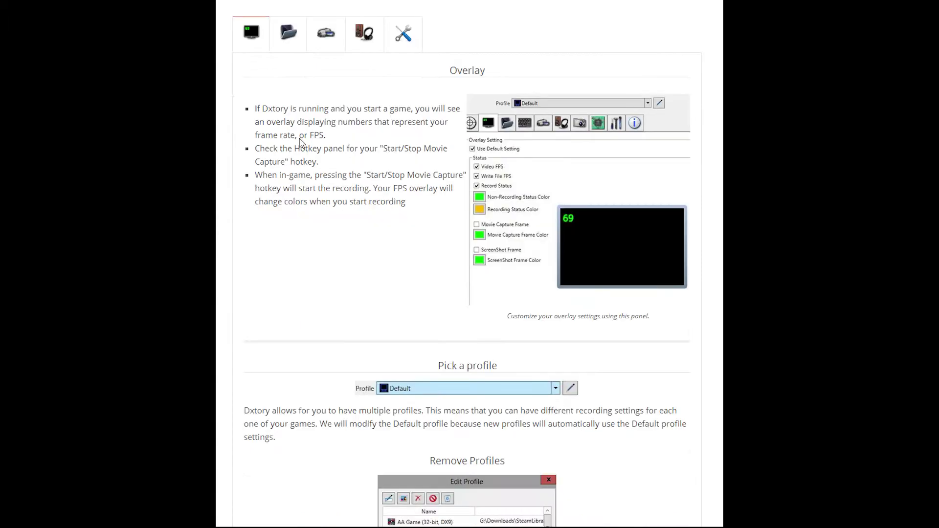
scroll(516, 111, up, 2)
scroll(543, 224, down, 1)
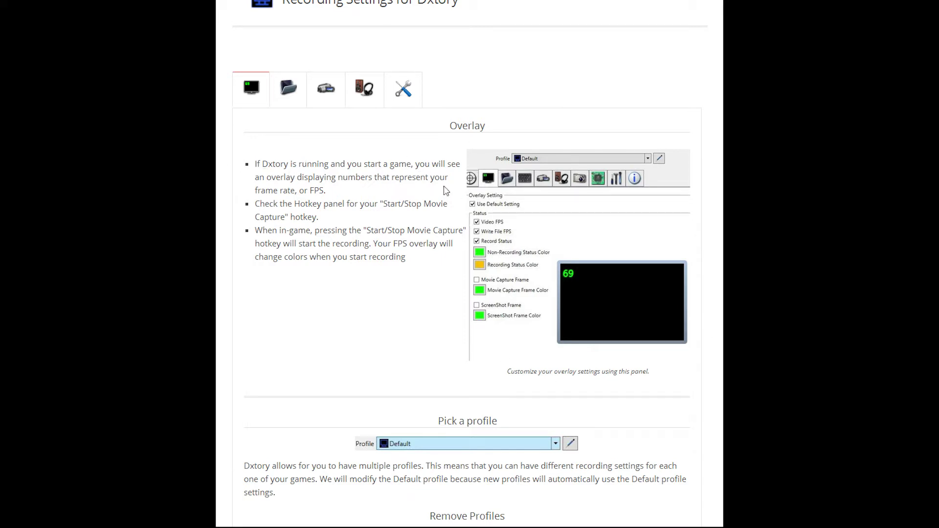
scroll(369, 259, down, 8)
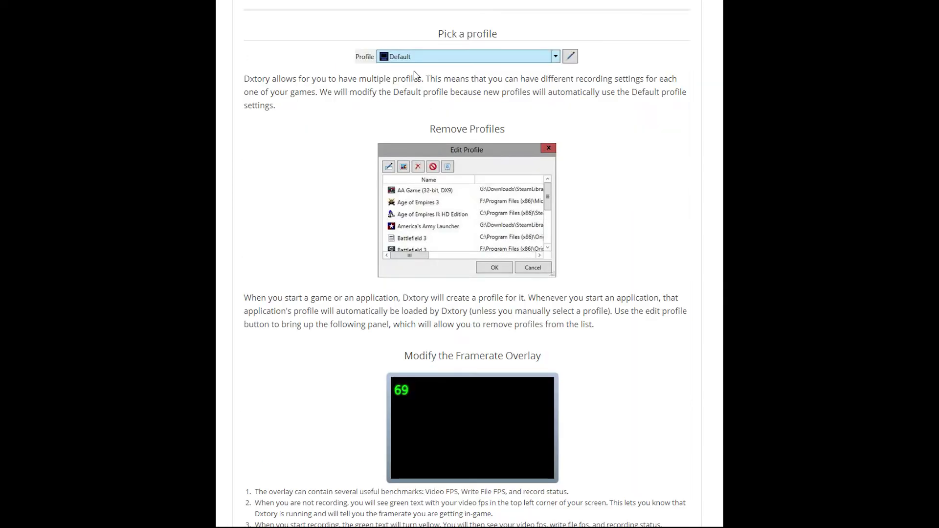
scroll(483, 89, down, 7)
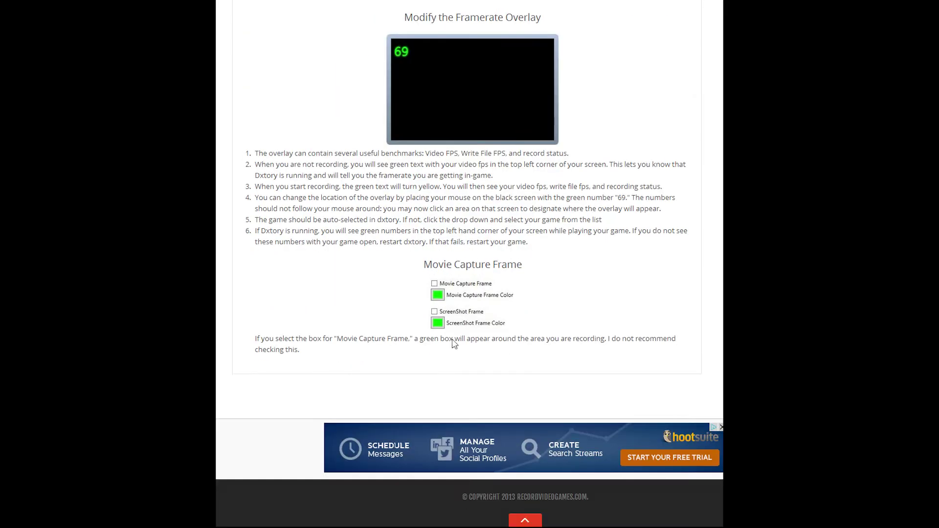
scroll(333, 235, up, 6)
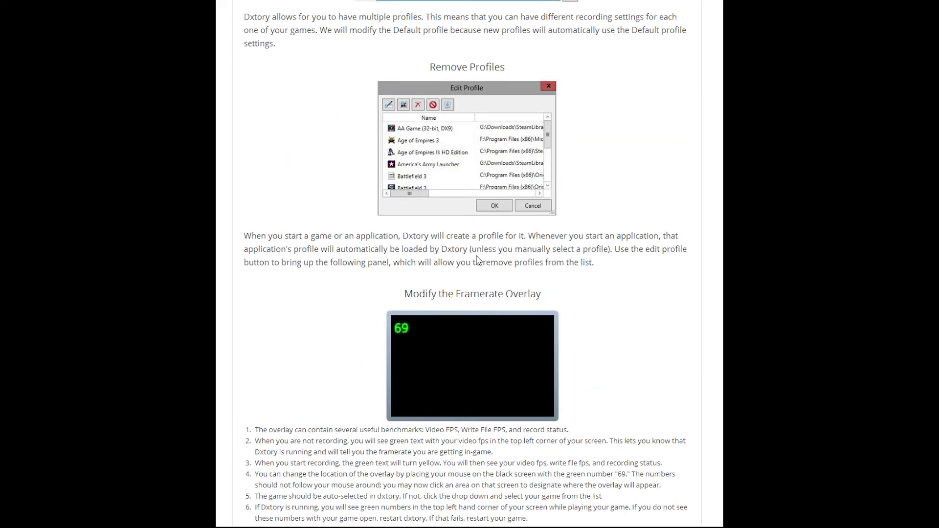
scroll(620, 182, up, 2)
scroll(620, 182, up, 9)
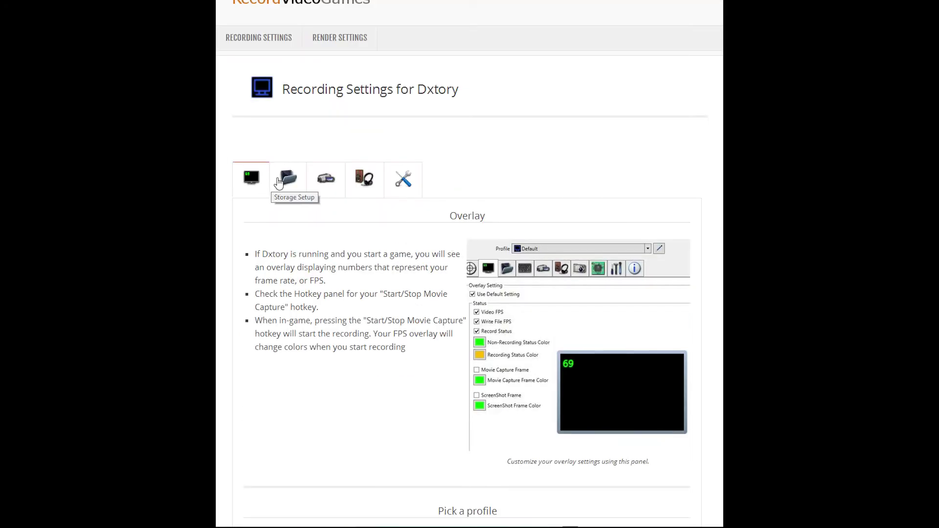
View the Storage Setup section, then the Video Settings section recommending the Lagarith Lossless Codec
click(291, 179)
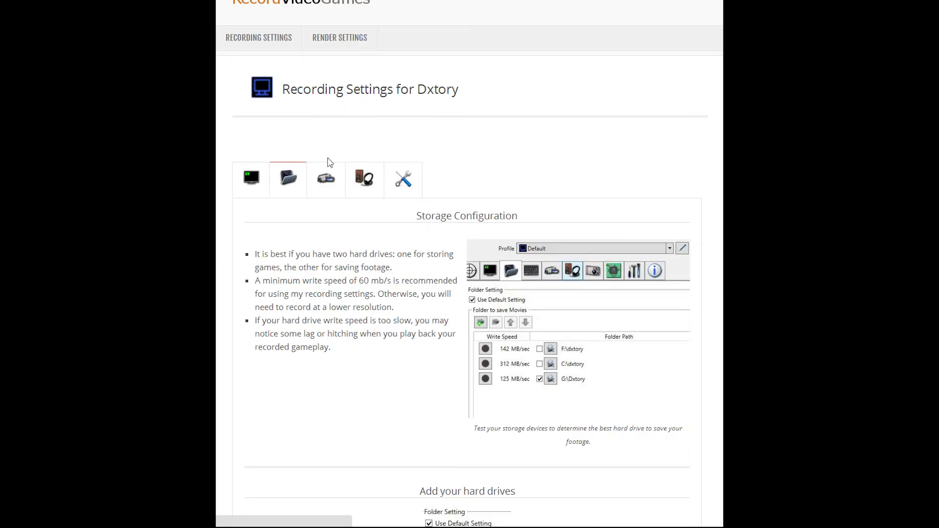
scroll(465, 181, down, 1)
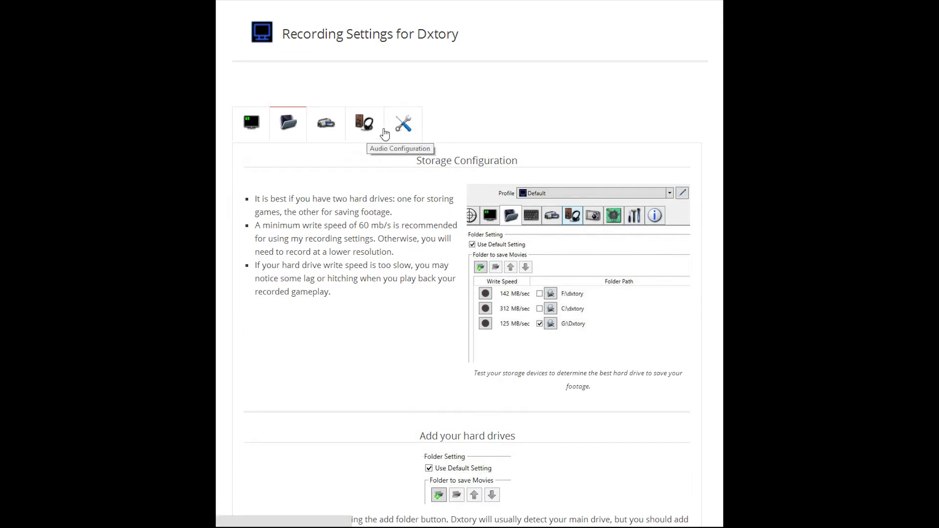
click(329, 133)
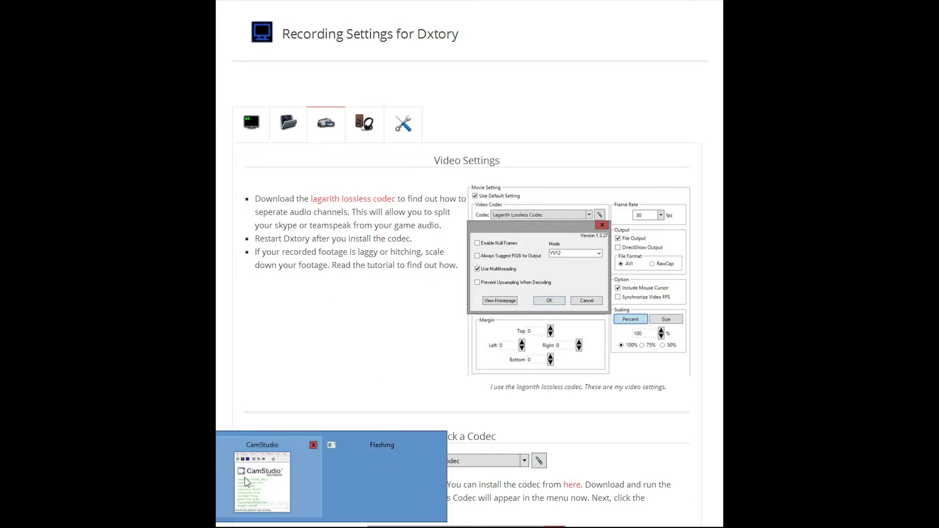
Bring Dxtory forward and show the Battlefield 3 profile's three movie save folders
click(258, 483)
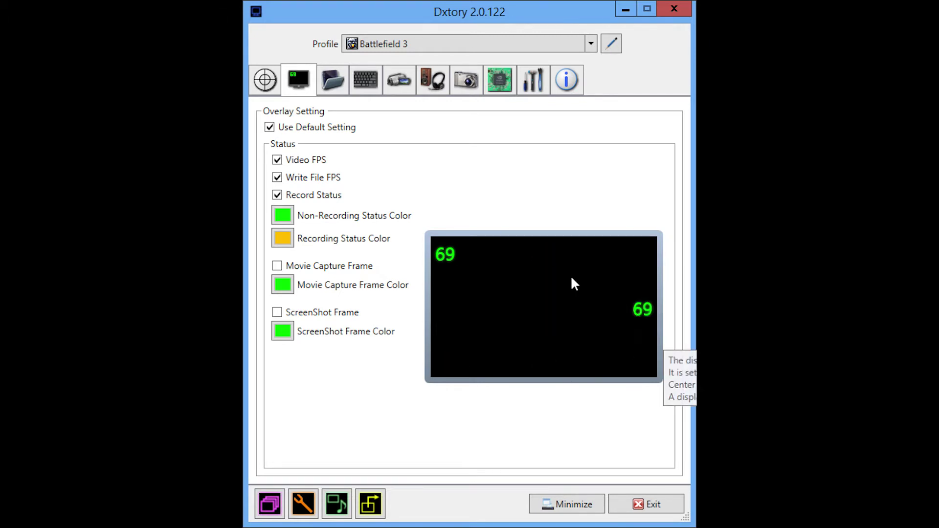
click(332, 82)
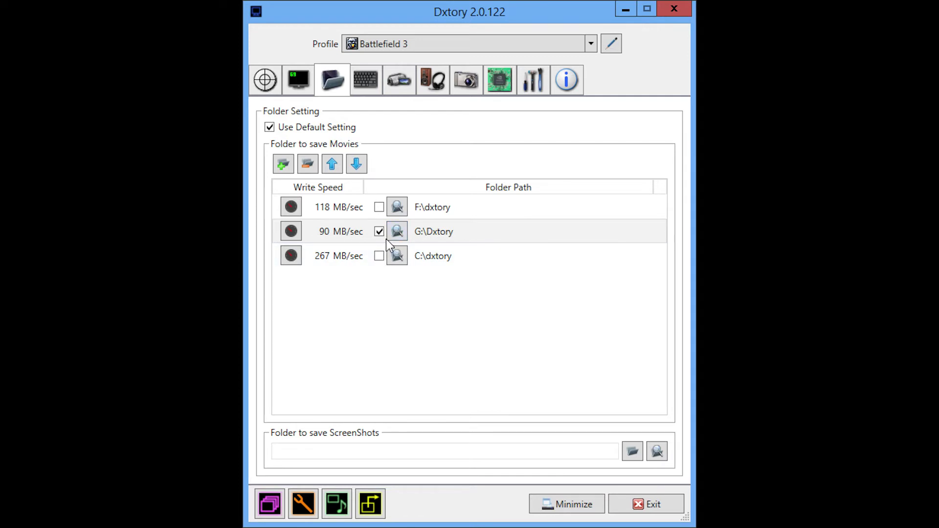
Select the G:\Dxtory and C:\dxtory save folders, then display the F9/F10/F11 hotkey settings
click(343, 230)
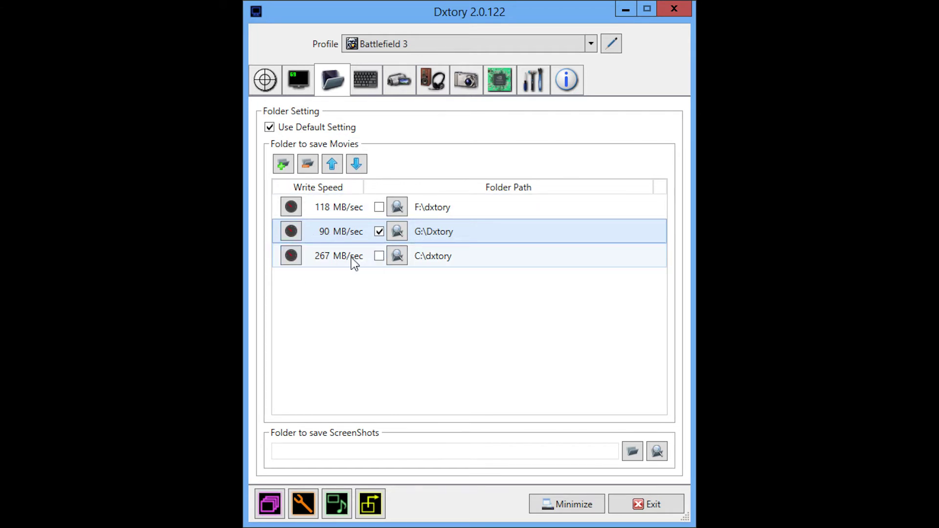
click(321, 256)
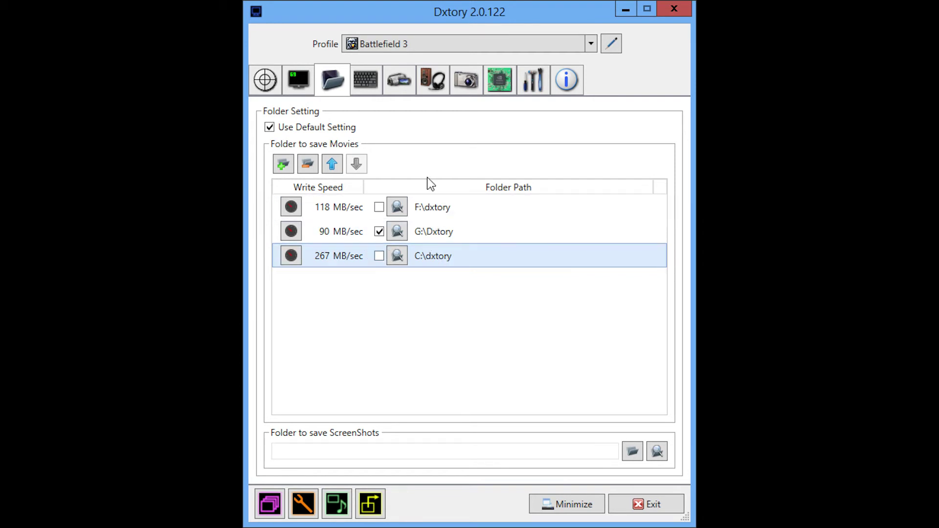
click(357, 82)
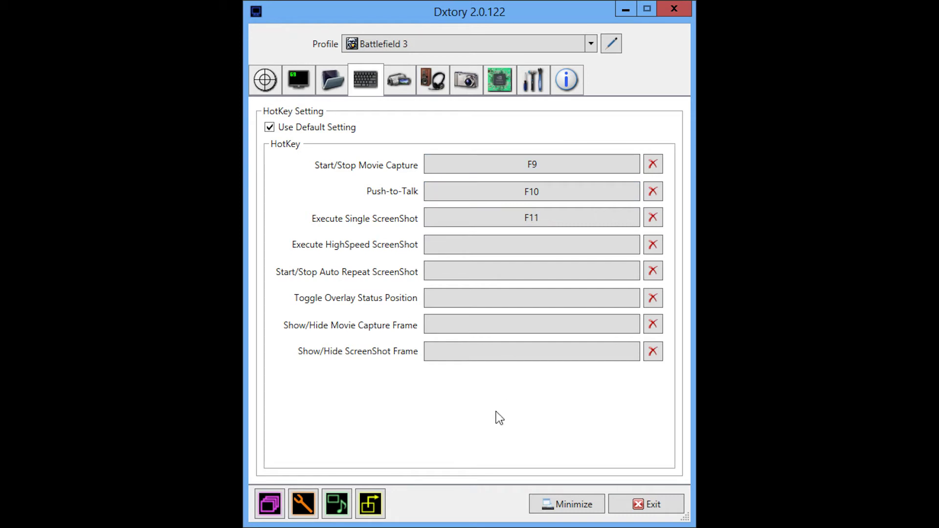
Keep Lagarith Lossless Codec as the movie codec and open its configuration dialog
click(400, 81)
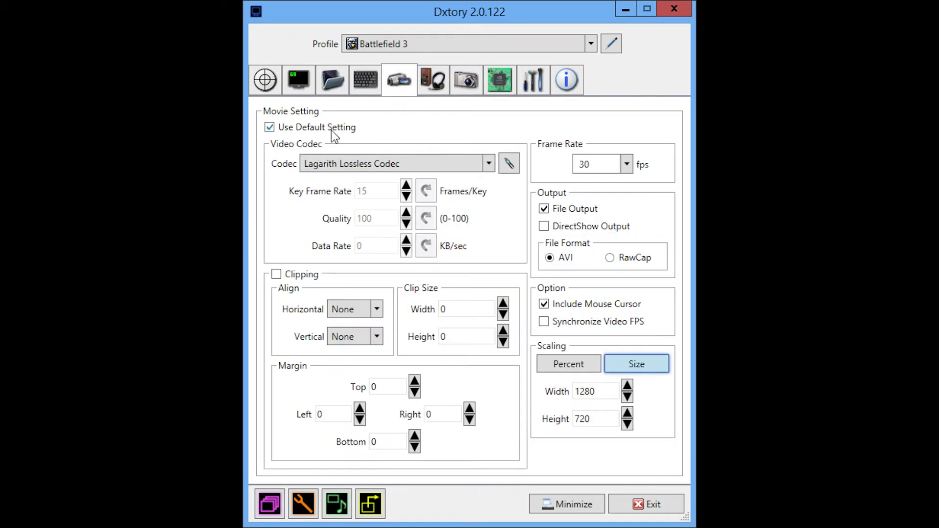
click(466, 167)
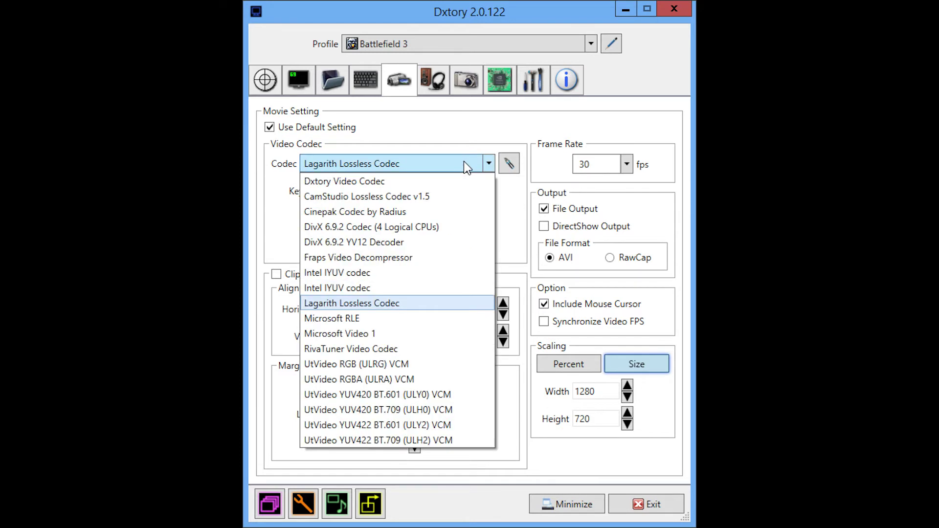
click(466, 167)
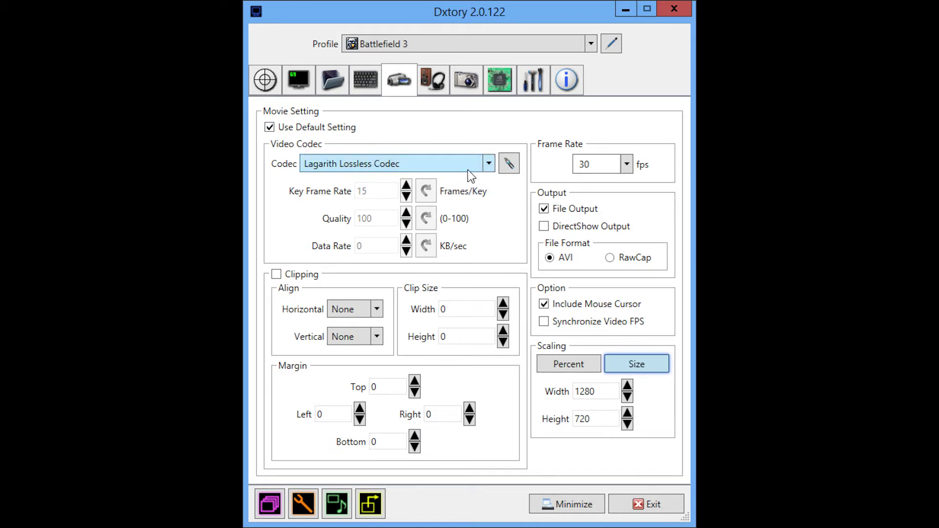
click(508, 164)
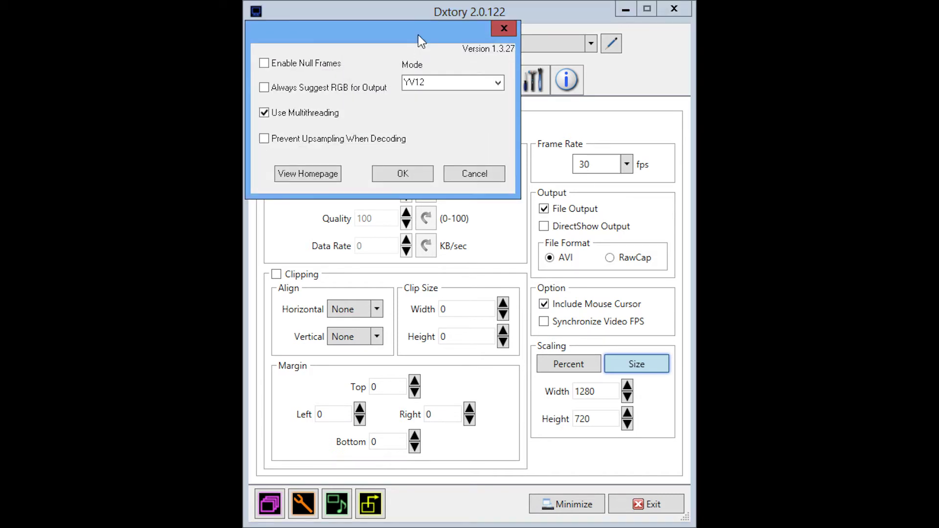
Leave the Lagarith mode on YV12 with multithreading and cancel the codec dialog
drag(420, 40, 435, 137)
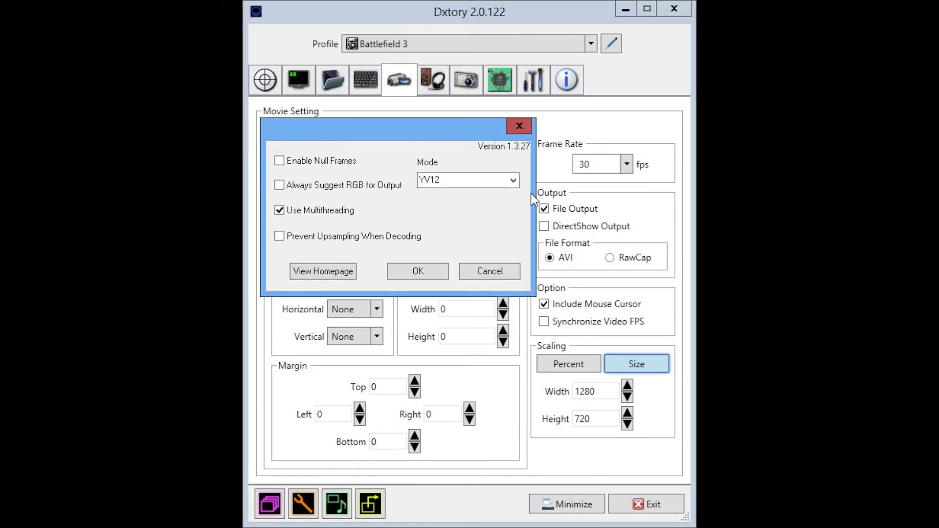
click(512, 180)
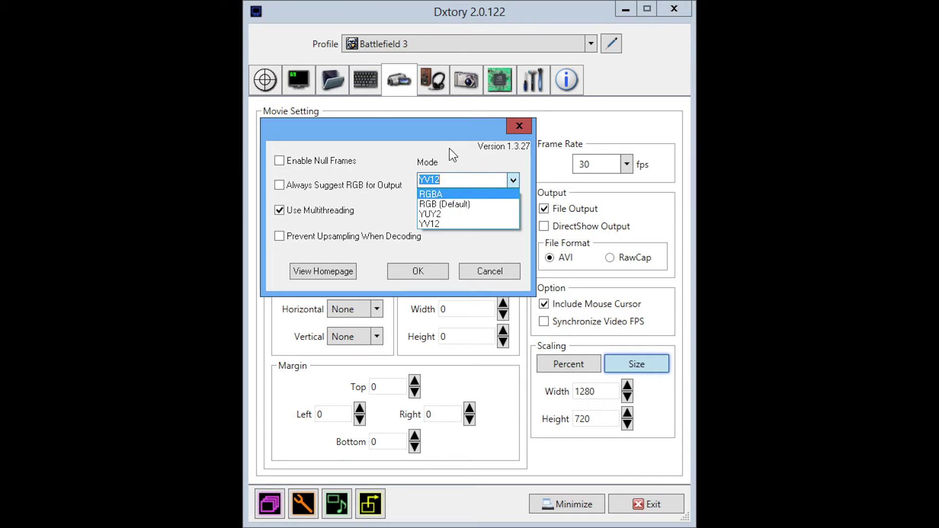
click(425, 186)
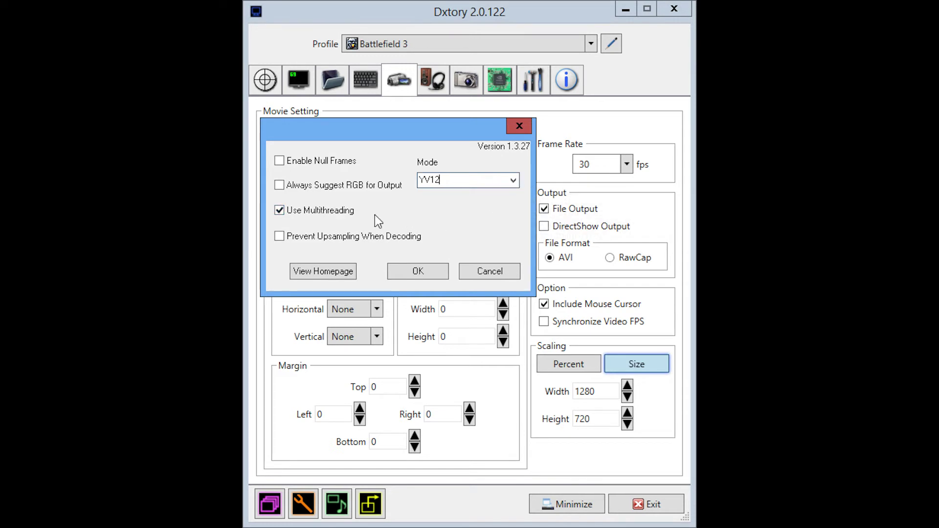
click(465, 268)
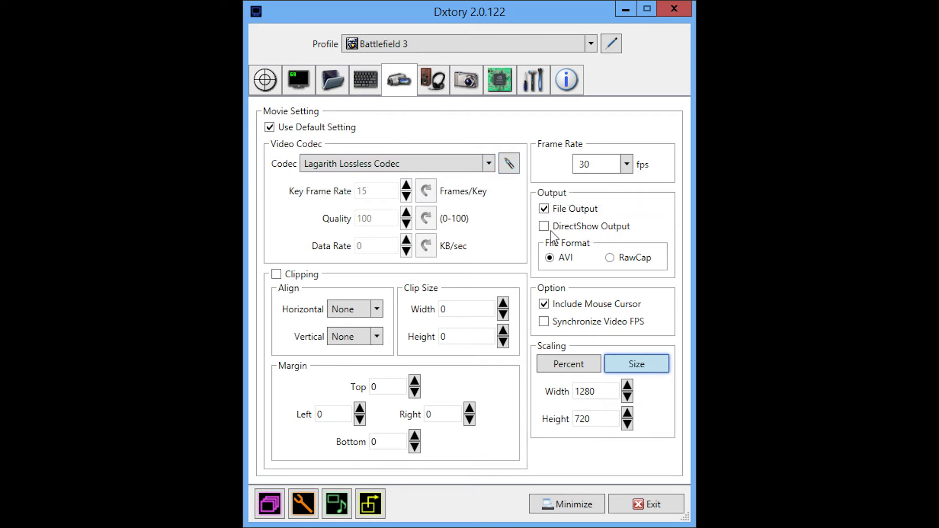
click(629, 162)
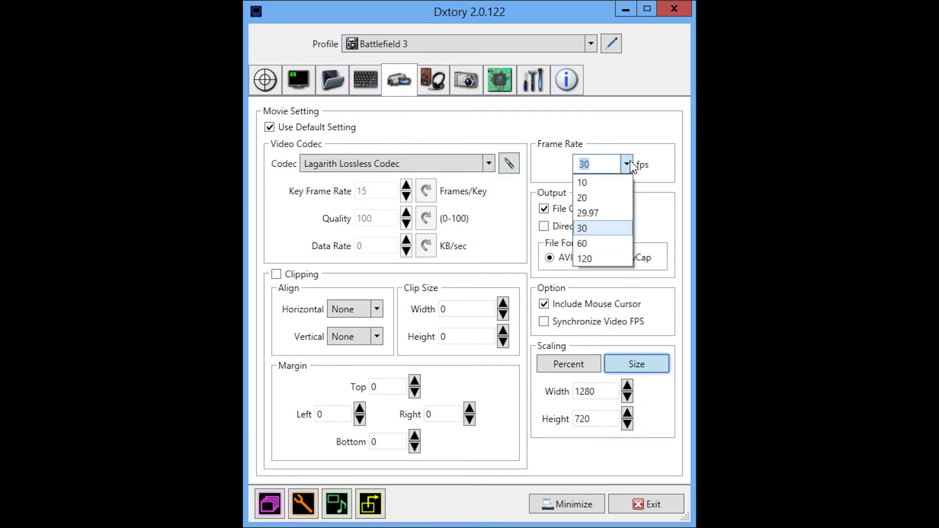
click(593, 228)
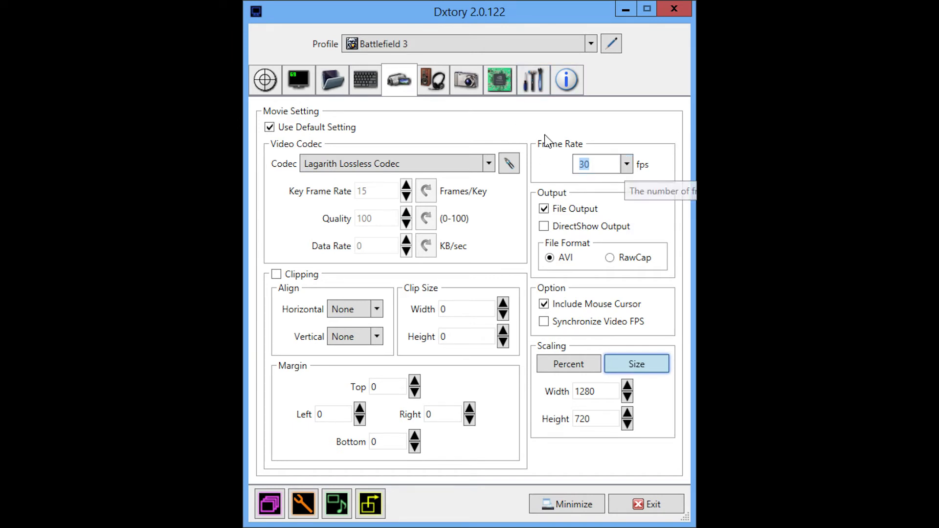
click(606, 168)
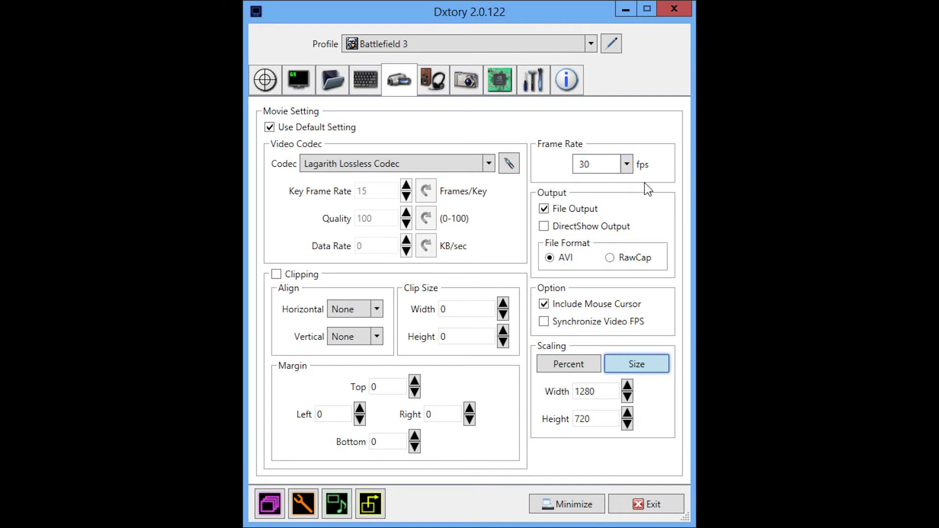
click(626, 165)
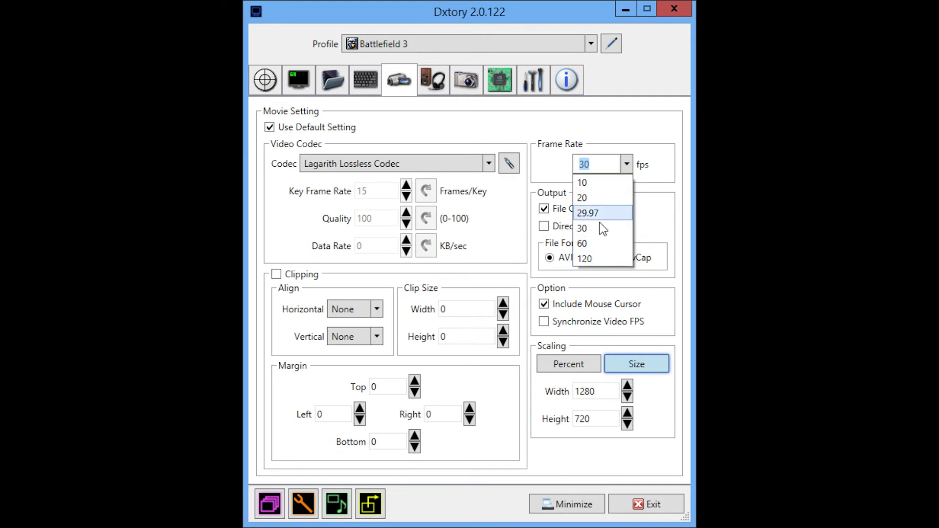
click(644, 164)
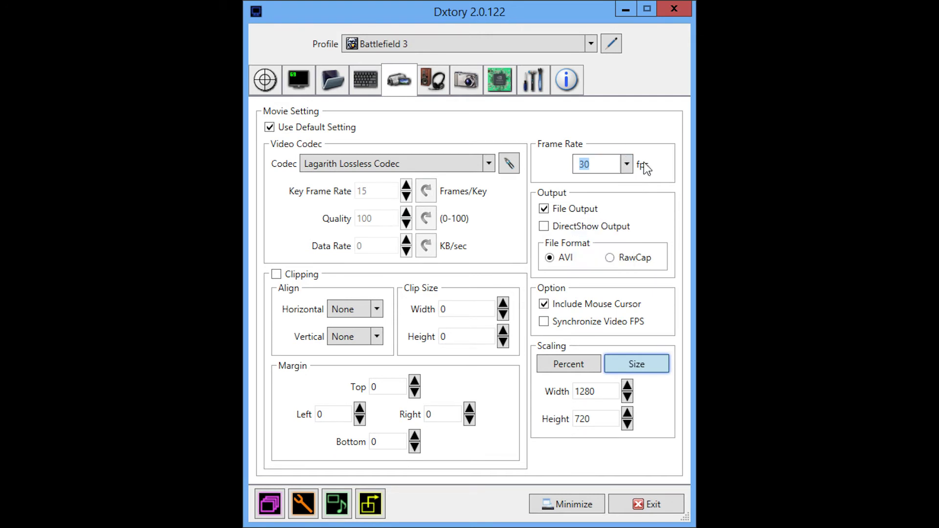
click(611, 260)
click(550, 258)
Set movie scaling to Percent at 100% after trying Size mode, then show Audio settings
click(568, 364)
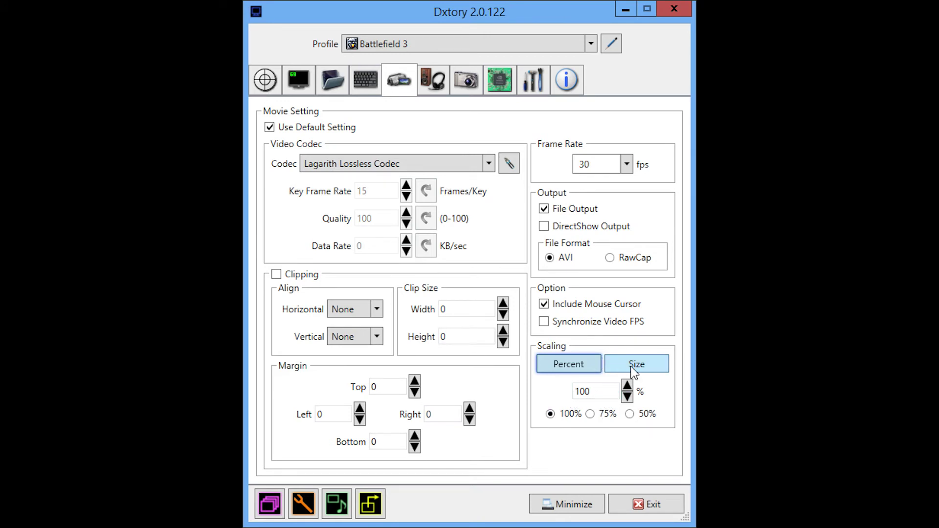
click(616, 365)
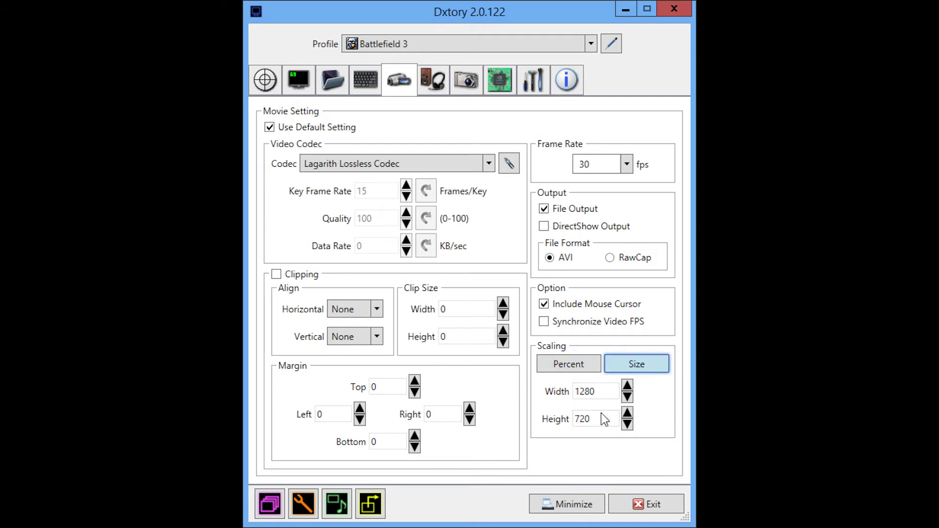
click(589, 420)
click(575, 366)
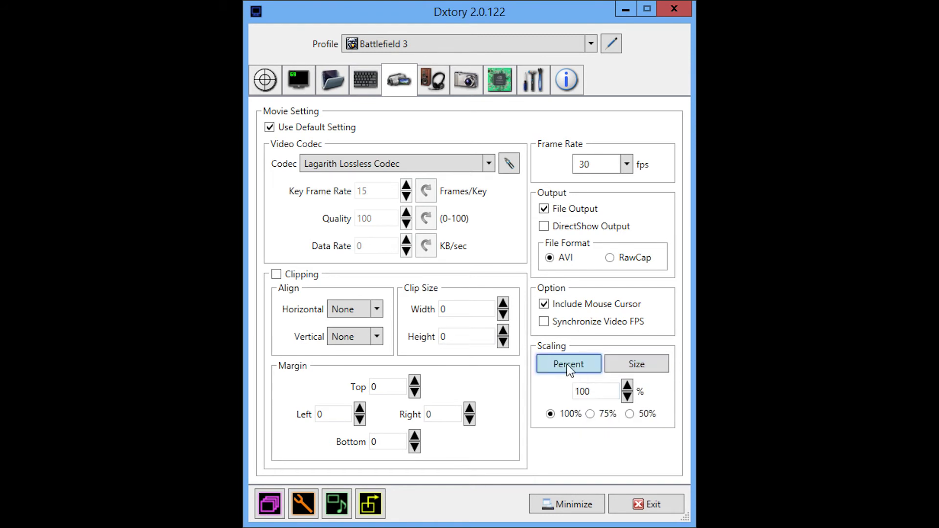
click(434, 87)
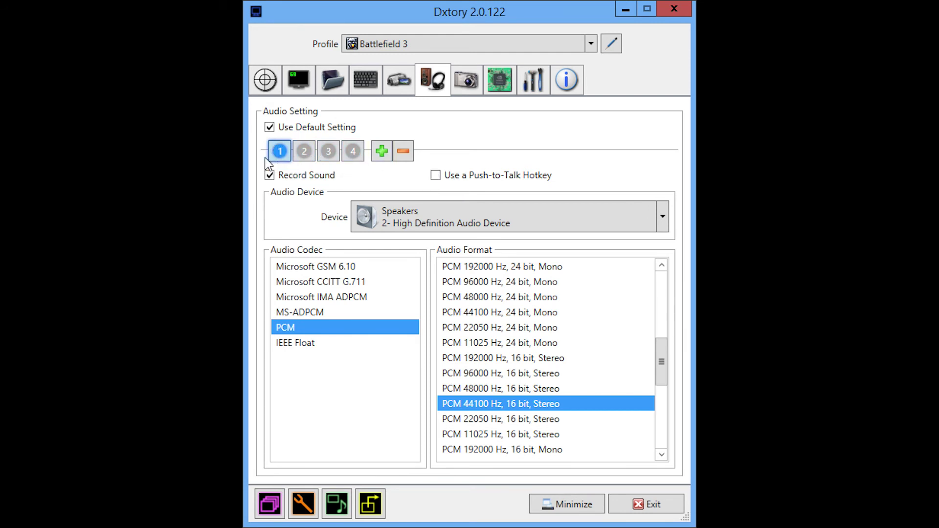
Review all four audio streams: Speakers, Microphone at 48000 Hz, and Line 1
click(304, 150)
click(327, 150)
click(353, 151)
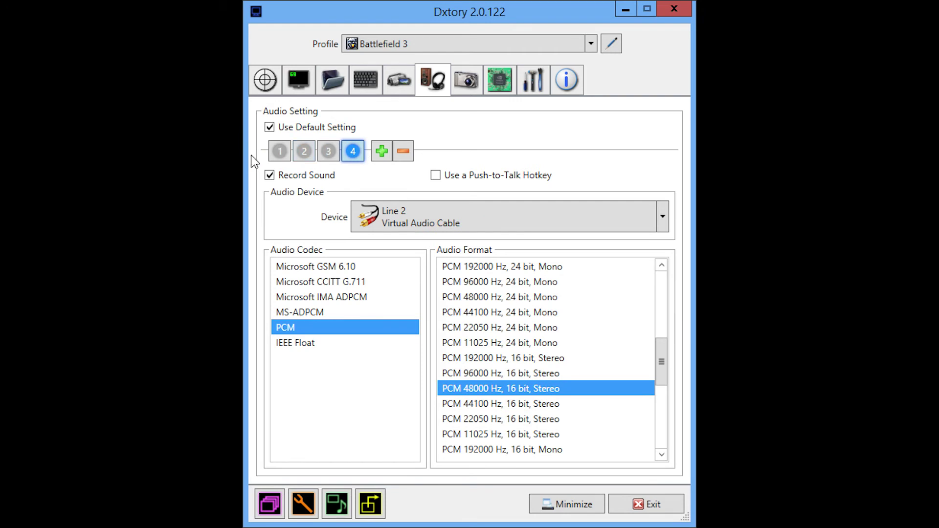
click(288, 154)
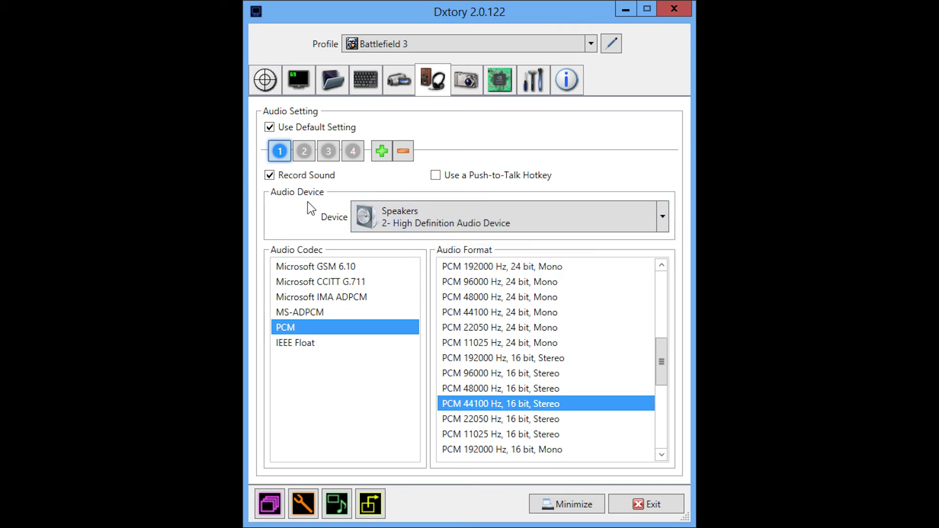
click(304, 152)
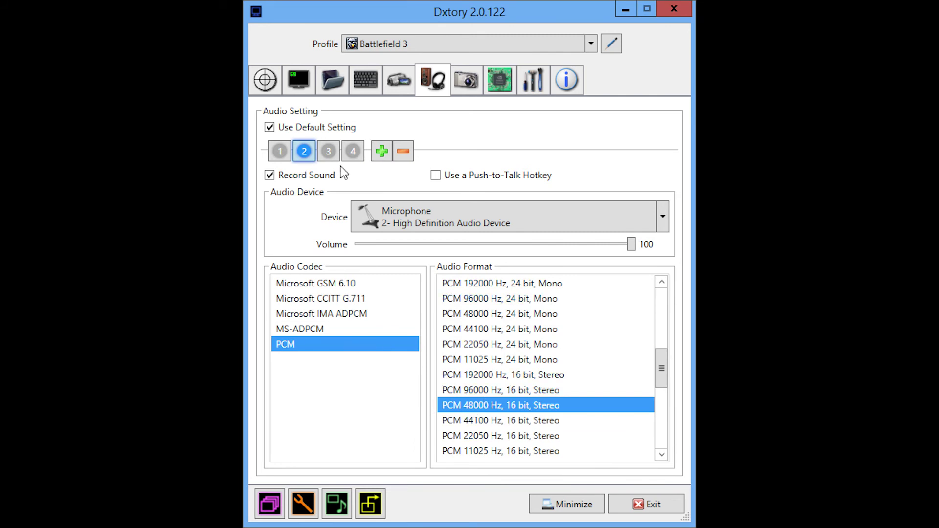
click(328, 151)
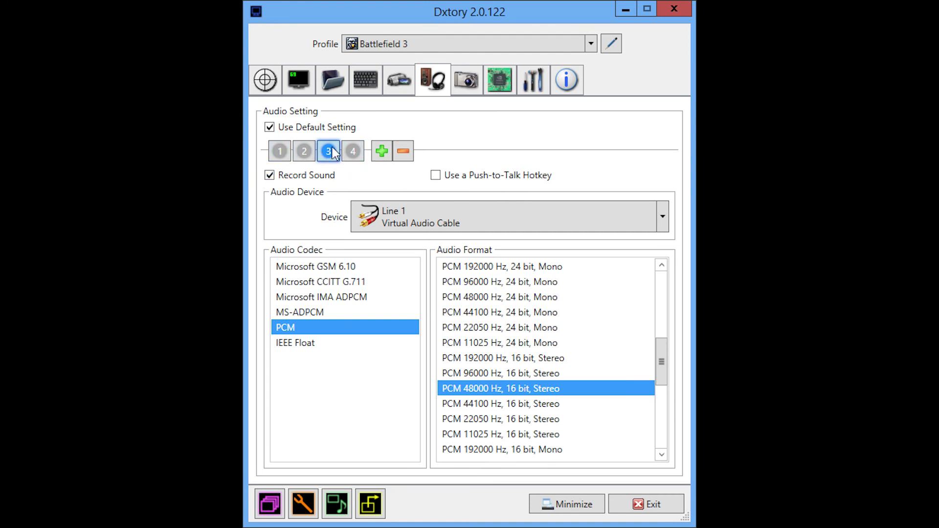
Check audio streams 4 and 3 on Line 2 and Line 1, then show the Advanced settings page
click(353, 151)
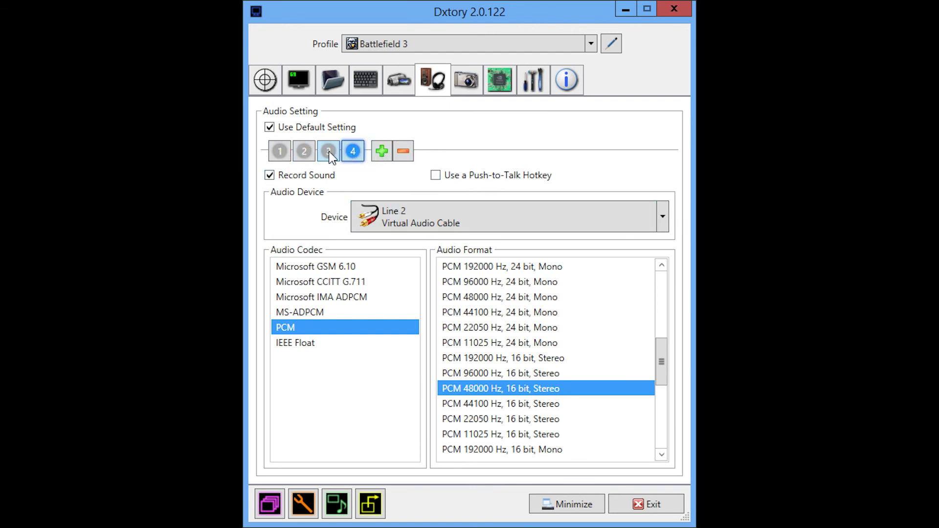
click(329, 151)
click(351, 149)
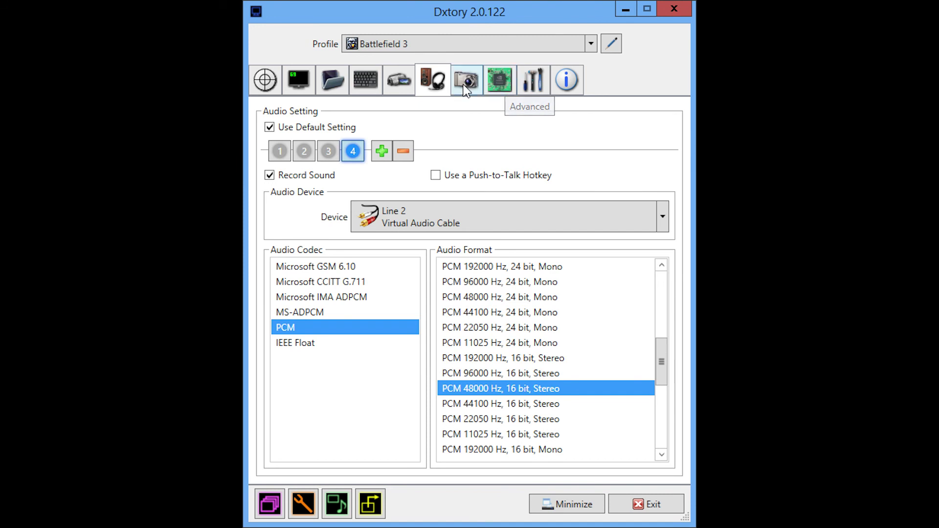
click(500, 78)
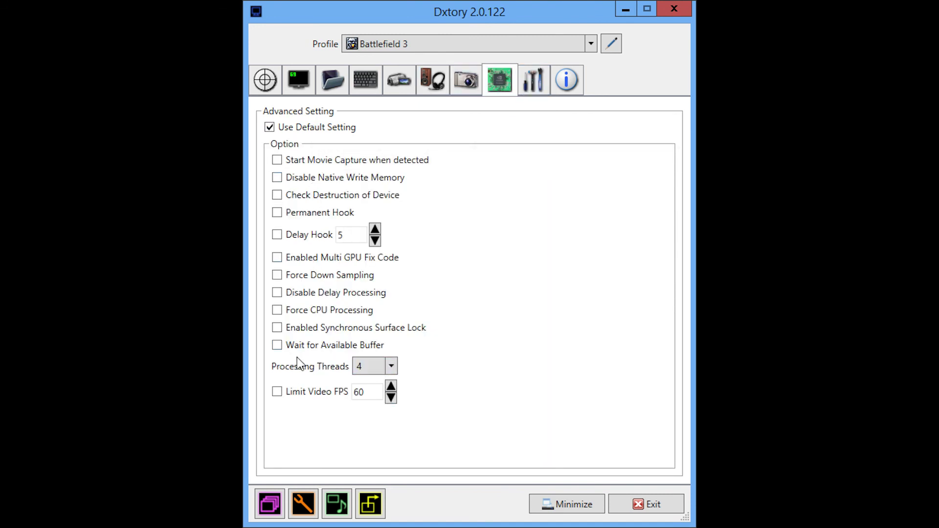
click(392, 367)
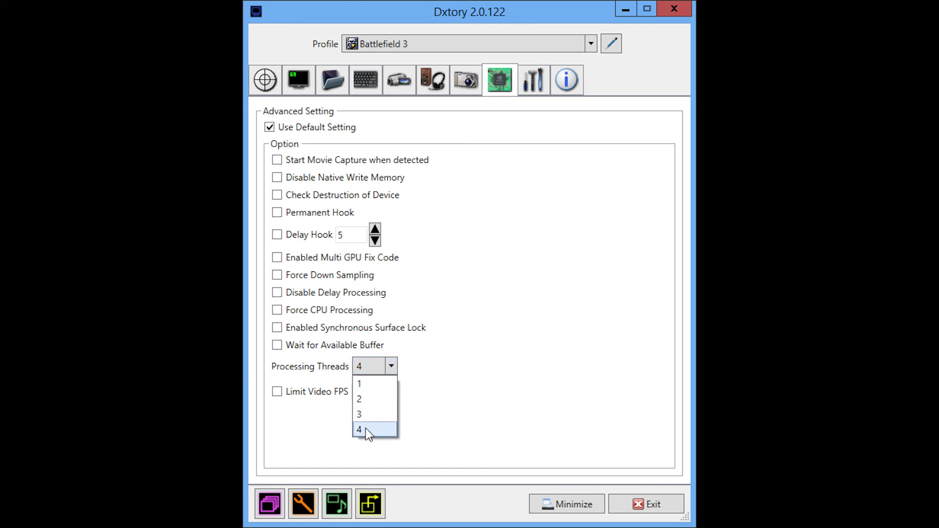
click(365, 427)
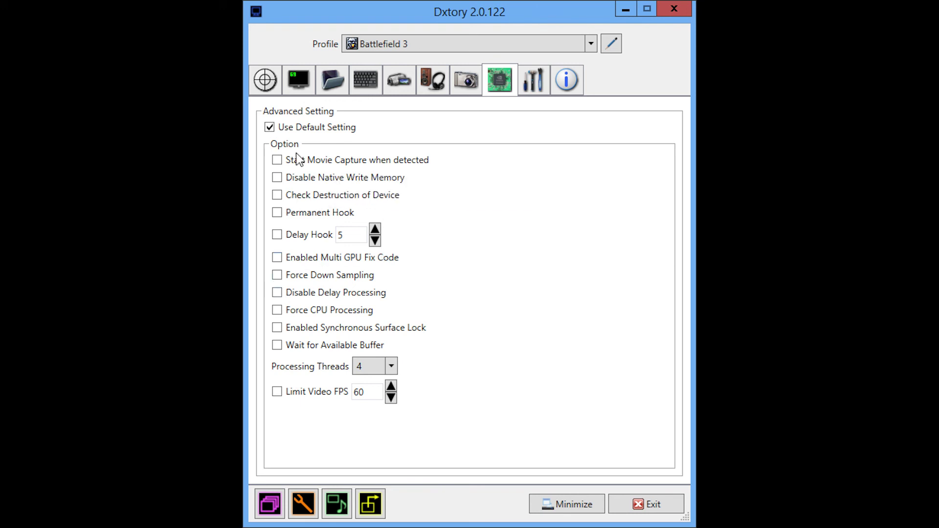
mouse_move(289, 266)
click(533, 81)
click(568, 80)
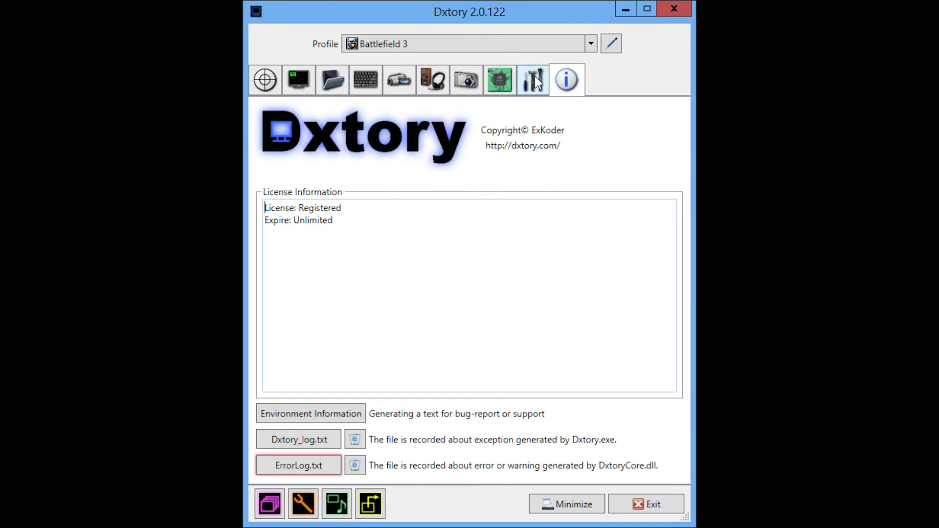
click(500, 80)
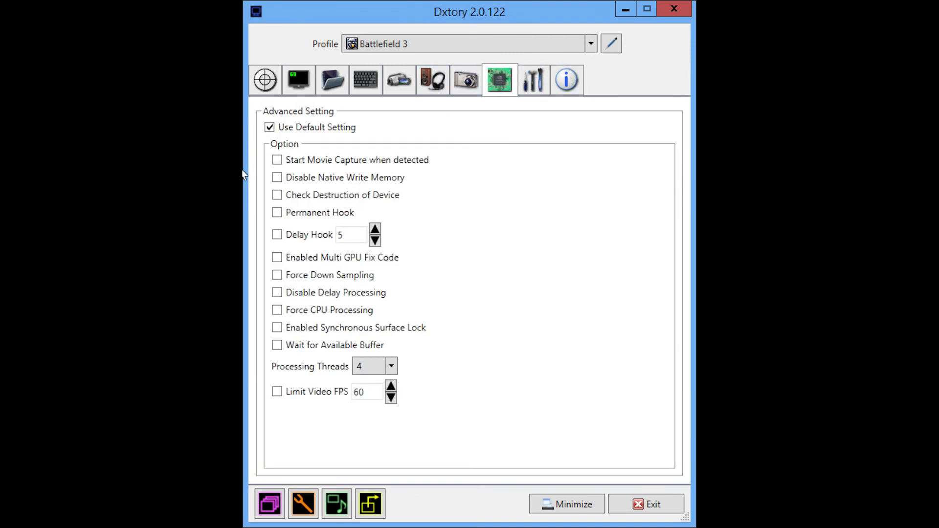